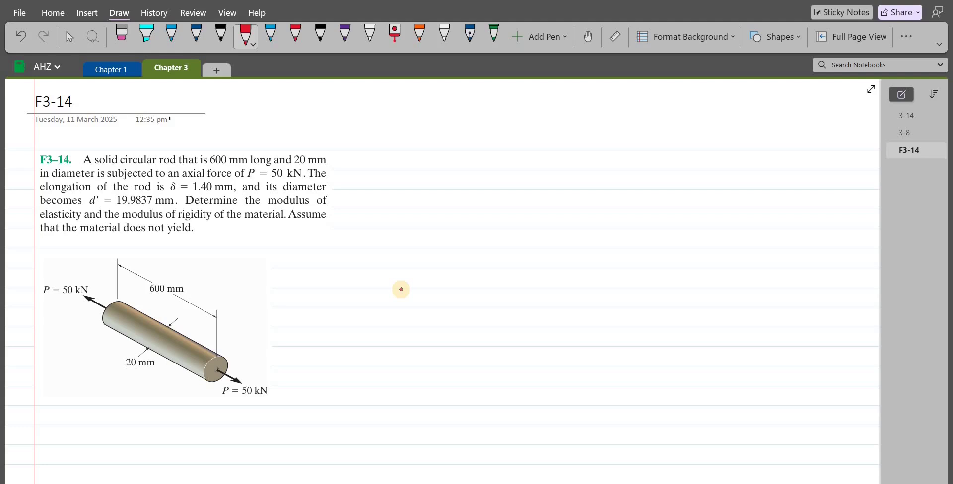
# - Underline 'does not yield' in the problem and handwrite the red heading 'For modulus of Elasticity:'
pyautogui.click(394, 35)
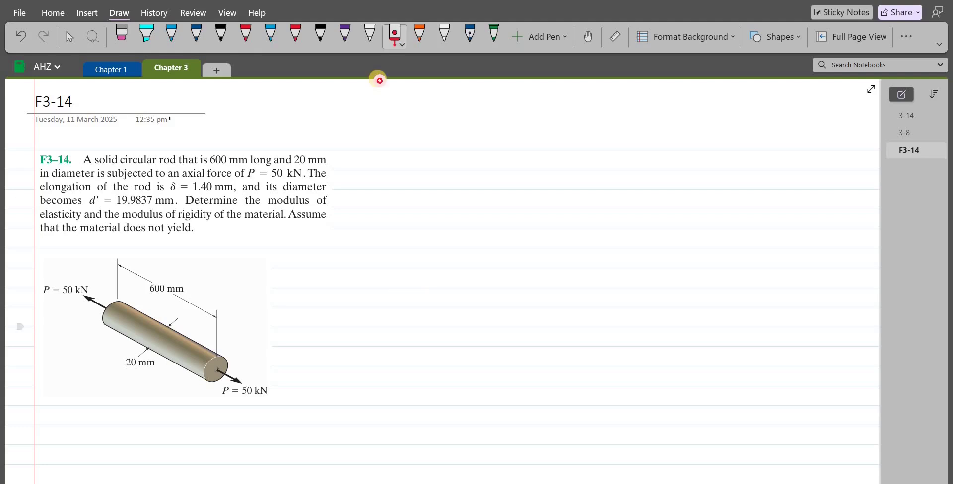
pyautogui.moveTo(128, 238); pyautogui.dragTo(191, 232)
pyautogui.click(245, 36)
pyautogui.moveTo(349, 132)
pyautogui.mouseDown()
pyautogui.moveTo(369, 148)
pyautogui.moveTo(416, 141)
pyautogui.moveTo(431, 150)
pyautogui.moveTo(445, 140)
pyautogui.moveTo(470, 150)
pyautogui.moveTo(507, 144)
pyautogui.moveTo(513, 164)
pyautogui.mouseUp()
pyautogui.moveTo(545, 134)
pyautogui.mouseDown()
pyautogui.moveTo(538, 147)
pyautogui.moveTo(552, 147)
pyautogui.mouseUp()
pyautogui.moveTo(558, 139); pyautogui.dragTo(565, 148)
pyautogui.moveTo(574, 139); pyautogui.dragTo(568, 148)
pyautogui.moveTo(580, 132)
pyautogui.mouseDown()
pyautogui.moveTo(581, 148)
pyautogui.moveTo(595, 148)
pyautogui.mouseUp()
pyautogui.moveTo(604, 140); pyautogui.dragTo(617, 148)
pyautogui.moveTo(610, 140)
pyautogui.mouseDown()
pyautogui.moveTo(624, 140)
pyautogui.moveTo(629, 162)
pyautogui.moveTo(655, 142)
pyautogui.mouseUp()
pyautogui.click(644, 141)
pyautogui.click(643, 145)
# - Write E = σ/ε_long in black with an arrow to eq (A), then start σ = in red
pyautogui.click(320, 34)
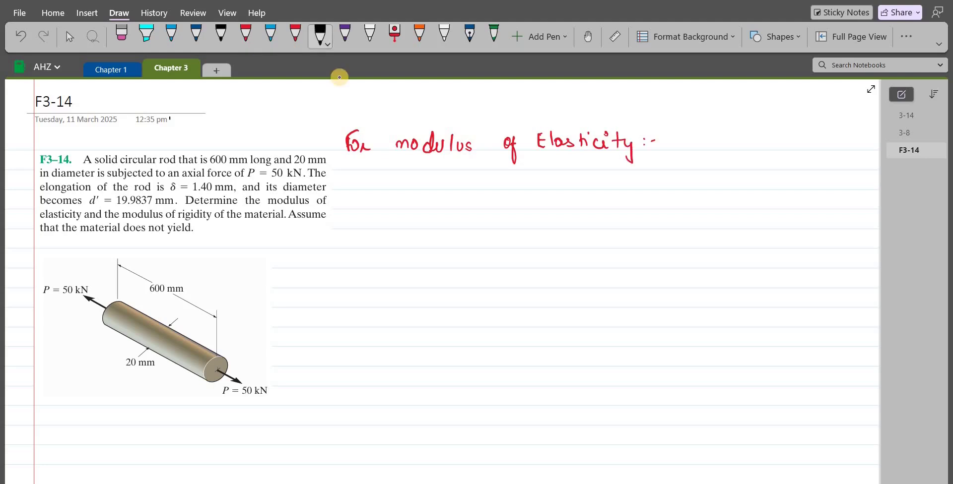
pyautogui.moveTo(403, 174)
pyautogui.mouseDown()
pyautogui.moveTo(411, 190)
pyautogui.moveTo(415, 172)
pyautogui.moveTo(435, 184)
pyautogui.mouseUp()
pyautogui.moveTo(495, 178)
pyautogui.mouseDown()
pyautogui.moveTo(477, 187)
pyautogui.moveTo(506, 188)
pyautogui.moveTo(473, 201)
pyautogui.moveTo(483, 208)
pyautogui.moveTo(475, 222)
pyautogui.moveTo(496, 218)
pyautogui.moveTo(500, 231)
pyautogui.mouseUp()
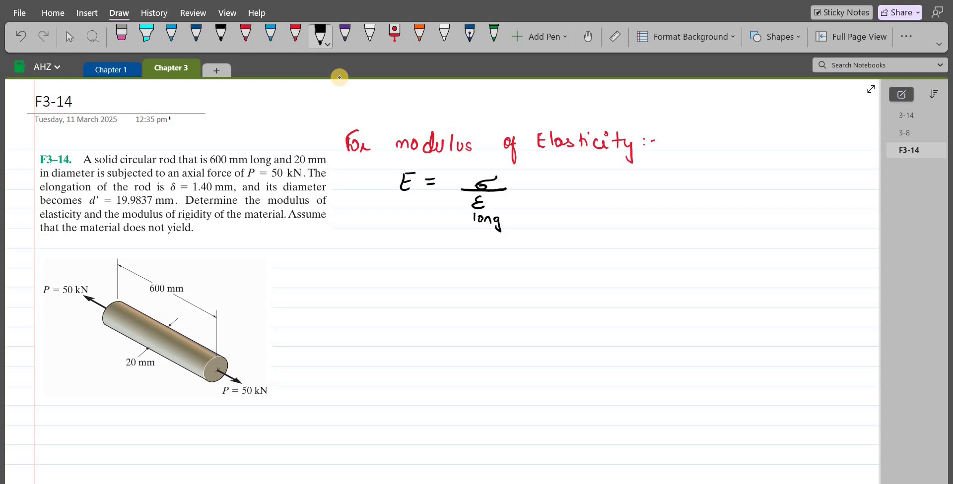
pyautogui.moveTo(542, 185)
pyautogui.mouseDown()
pyautogui.moveTo(570, 181)
pyautogui.moveTo(607, 196)
pyautogui.moveTo(634, 188)
pyautogui.mouseUp()
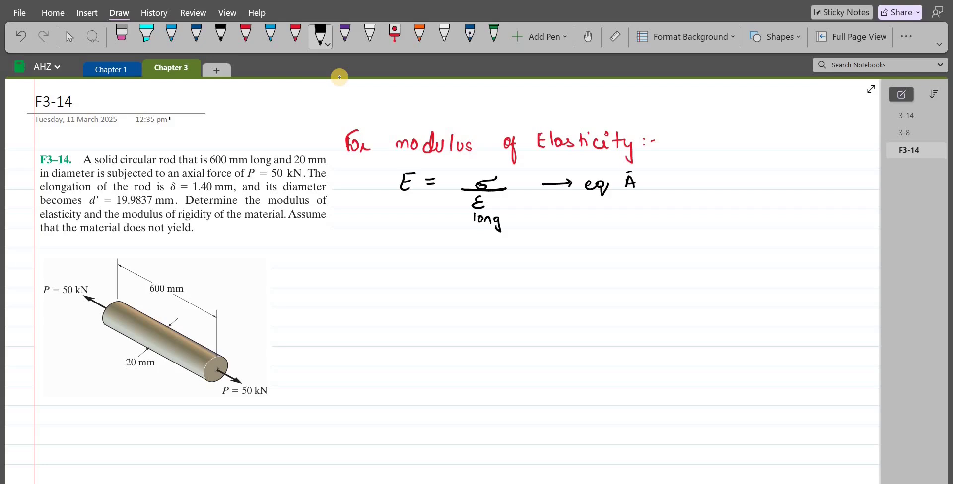
pyautogui.click(295, 35)
pyautogui.moveTo(387, 255)
pyautogui.mouseDown()
pyautogui.moveTo(370, 259)
pyautogui.moveTo(447, 266)
pyautogui.moveTo(448, 259)
pyautogui.moveTo(466, 268)
pyautogui.moveTo(447, 285)
pyautogui.moveTo(457, 280)
pyautogui.mouseUp()
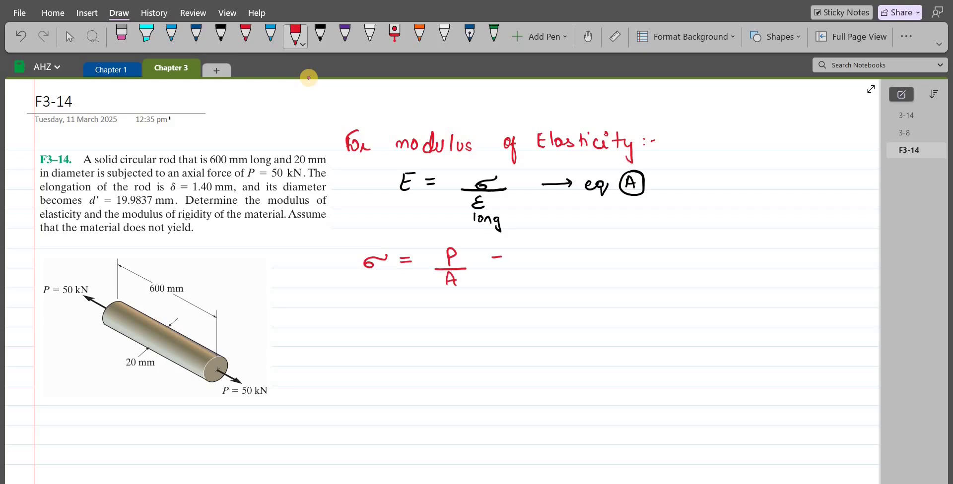
# - Complete σ = P/A = 50x10³ over a fraction bar, marking the 50 kN load and hatching the rod end
pyautogui.moveTo(493, 257); pyautogui.dragTo(502, 256)
pyautogui.moveTo(492, 260); pyautogui.dragTo(502, 260)
pyautogui.moveTo(236, 411); pyautogui.dragTo(255, 405)
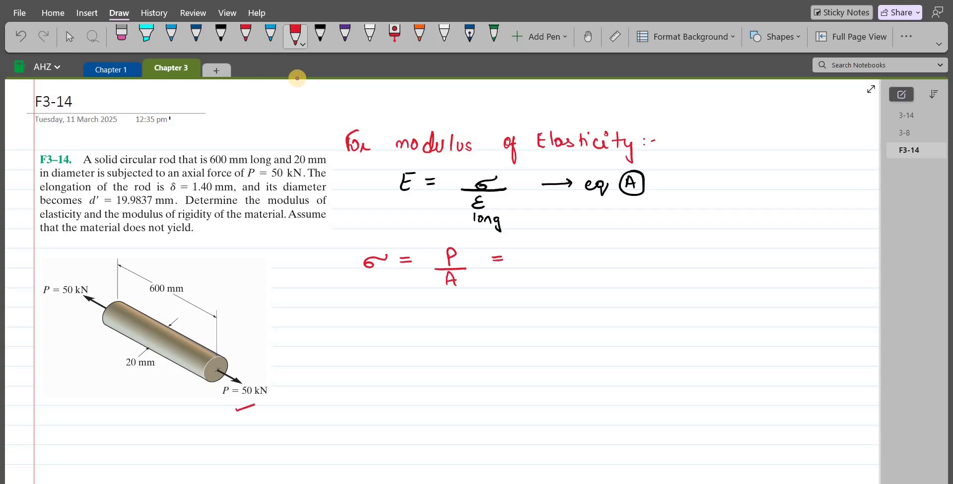
pyautogui.moveTo(555, 252)
pyautogui.mouseDown()
pyautogui.moveTo(554, 264)
pyautogui.moveTo(562, 247)
pyautogui.mouseUp()
pyautogui.moveTo(569, 255); pyautogui.dragTo(577, 265)
pyautogui.moveTo(590, 247)
pyautogui.mouseDown()
pyautogui.moveTo(591, 262)
pyautogui.moveTo(604, 255)
pyautogui.mouseUp()
pyautogui.moveTo(540, 270); pyautogui.dragTo(620, 267)
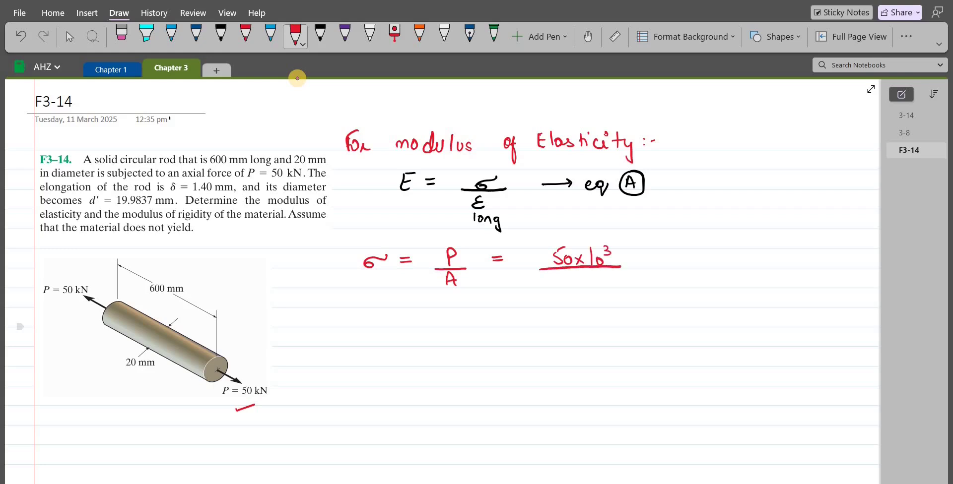
pyautogui.moveTo(217, 359)
pyautogui.mouseDown()
pyautogui.moveTo(207, 367)
pyautogui.moveTo(211, 381)
pyautogui.mouseUp()
# - Write the denominator (π/4)(20x10⁻³)² and underline the 20 mm diameter in the problem
pyautogui.moveTo(548, 278); pyautogui.dragTo(563, 277)
pyautogui.moveTo(553, 279); pyautogui.dragTo(550, 287)
pyautogui.moveTo(558, 280)
pyautogui.mouseDown()
pyautogui.moveTo(568, 287)
pyautogui.moveTo(557, 304)
pyautogui.mouseUp()
pyautogui.moveTo(581, 274); pyautogui.dragTo(576, 289)
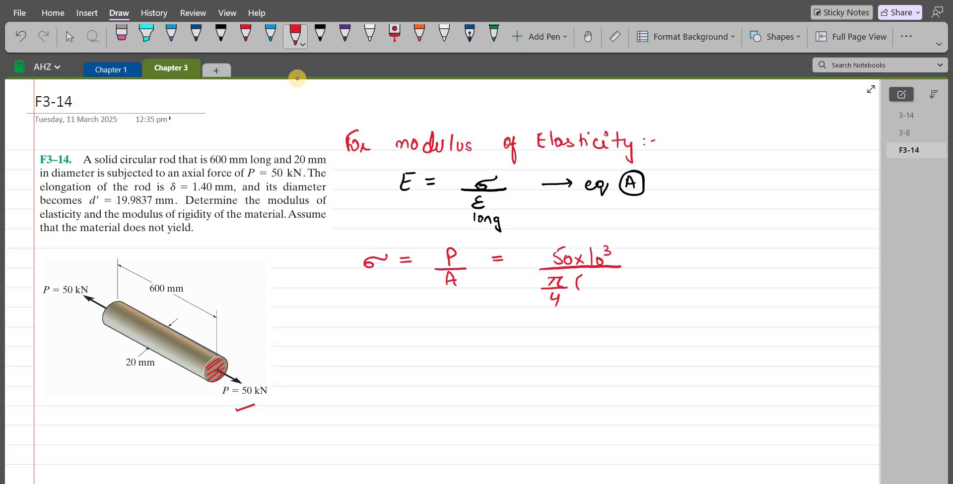
pyautogui.moveTo(291, 167); pyautogui.dragTo(310, 166)
pyautogui.moveTo(586, 278); pyautogui.dragTo(612, 288)
pyautogui.moveTo(611, 279)
pyautogui.mouseDown()
pyautogui.moveTo(604, 289)
pyautogui.moveTo(633, 280)
pyautogui.mouseUp()
pyautogui.click(622, 282)
pyautogui.moveTo(636, 274); pyautogui.dragTo(636, 283)
pyautogui.moveTo(642, 272)
pyautogui.mouseDown()
pyautogui.moveTo(642, 290)
pyautogui.moveTo(659, 278)
pyautogui.moveTo(649, 266)
pyautogui.mouseUp()
# - Write the stress result σ = 159.15x10⁶ Pa in black ink
pyautogui.click(327, 47)
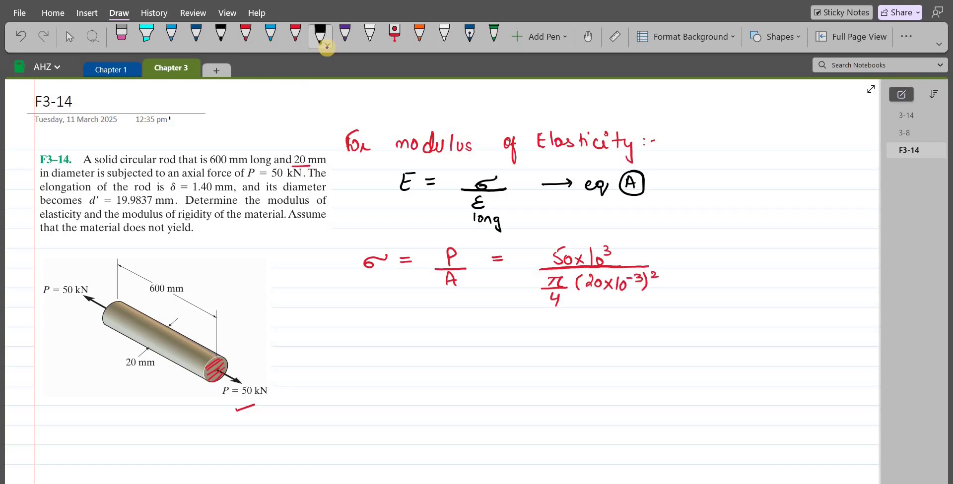
pyautogui.moveTo(462, 313)
pyautogui.mouseDown()
pyautogui.moveTo(448, 321)
pyautogui.moveTo(489, 315)
pyautogui.mouseUp()
pyautogui.moveTo(479, 321)
pyautogui.mouseDown()
pyautogui.moveTo(539, 316)
pyautogui.moveTo(539, 328)
pyautogui.moveTo(561, 327)
pyautogui.mouseUp()
pyautogui.click(548, 321)
pyautogui.moveTo(576, 317)
pyautogui.mouseDown()
pyautogui.moveTo(567, 326)
pyautogui.moveTo(600, 325)
pyautogui.mouseUp()
pyautogui.moveTo(601, 316)
pyautogui.mouseDown()
pyautogui.moveTo(593, 326)
pyautogui.moveTo(649, 318)
pyautogui.mouseUp()
pyautogui.moveTo(663, 317); pyautogui.dragTo(665, 325)
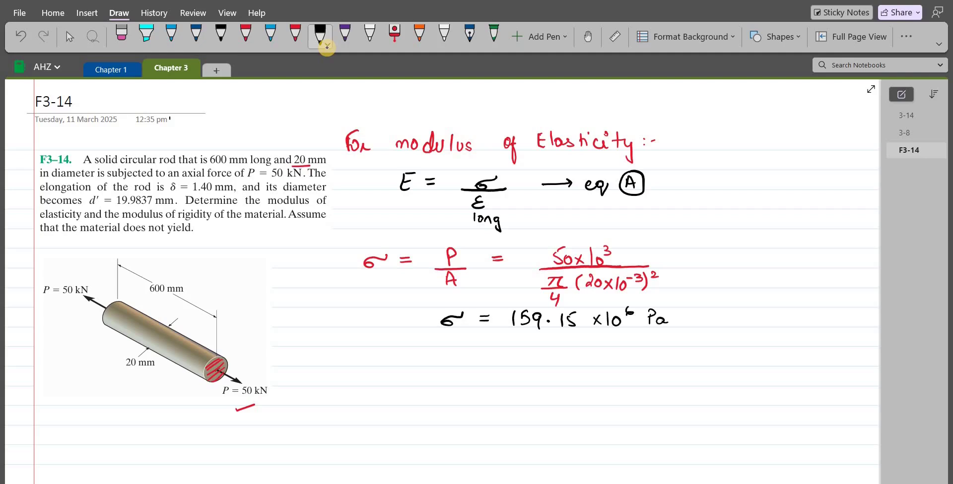
pyautogui.click(295, 35)
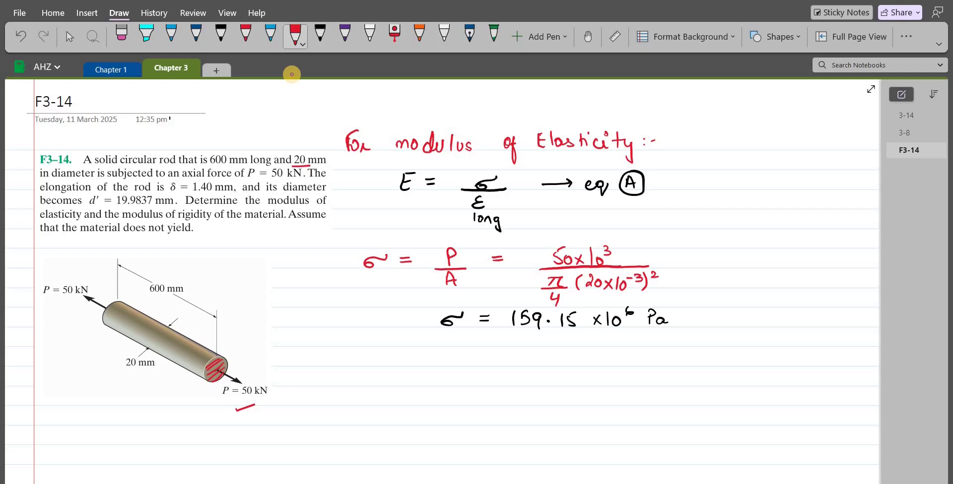
# - Write ε_long = δ/L = 1.40/600 in red, underlining 1.40 mm and 600 mm in the problem
pyautogui.moveTo(383, 349); pyautogui.dragTo(376, 380)
pyautogui.moveTo(382, 372)
pyautogui.mouseDown()
pyautogui.moveTo(400, 381)
pyautogui.moveTo(398, 393)
pyautogui.mouseUp()
pyautogui.moveTo(416, 357); pyautogui.dragTo(429, 362)
pyautogui.moveTo(479, 348)
pyautogui.mouseDown()
pyautogui.moveTo(488, 365)
pyautogui.moveTo(481, 385)
pyautogui.mouseUp()
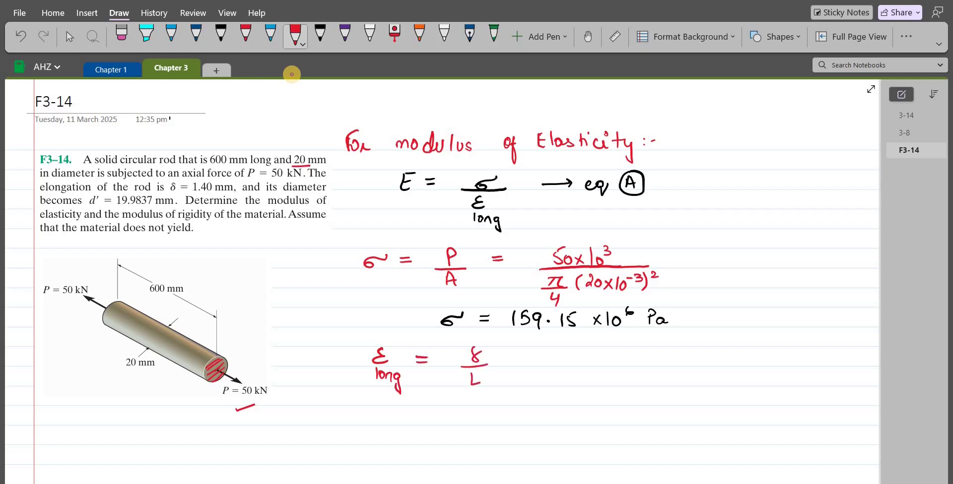
pyautogui.moveTo(523, 356); pyautogui.dragTo(533, 356)
pyautogui.moveTo(522, 362); pyautogui.dragTo(532, 362)
pyautogui.moveTo(191, 195); pyautogui.dragTo(233, 194)
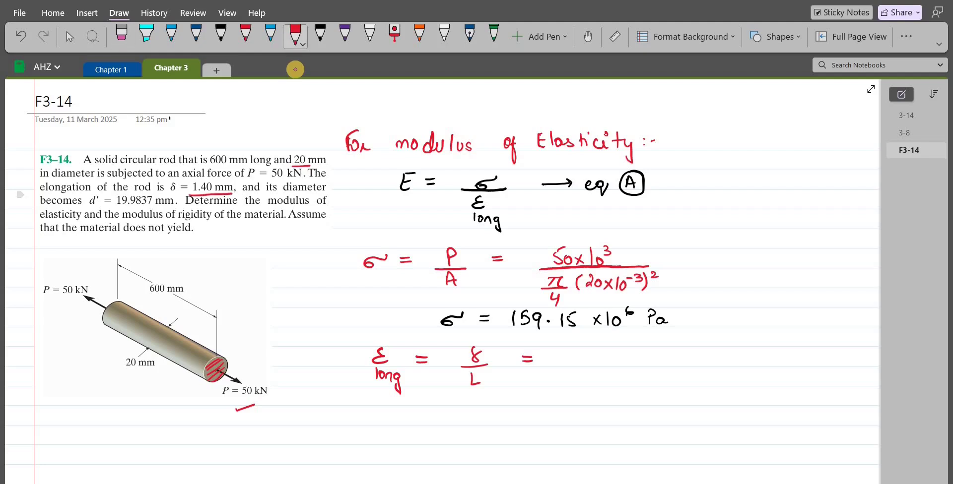
pyautogui.moveTo(207, 167); pyautogui.dragTo(245, 168)
pyautogui.moveTo(580, 347)
pyautogui.mouseDown()
pyautogui.moveTo(581, 365)
pyautogui.moveTo(606, 354)
pyautogui.moveTo(614, 363)
pyautogui.moveTo(579, 379)
pyautogui.mouseUp()
pyautogui.click(587, 358)
pyautogui.moveTo(594, 374); pyautogui.dragTo(595, 375)
pyautogui.moveTo(600, 375); pyautogui.dragTo(601, 381)
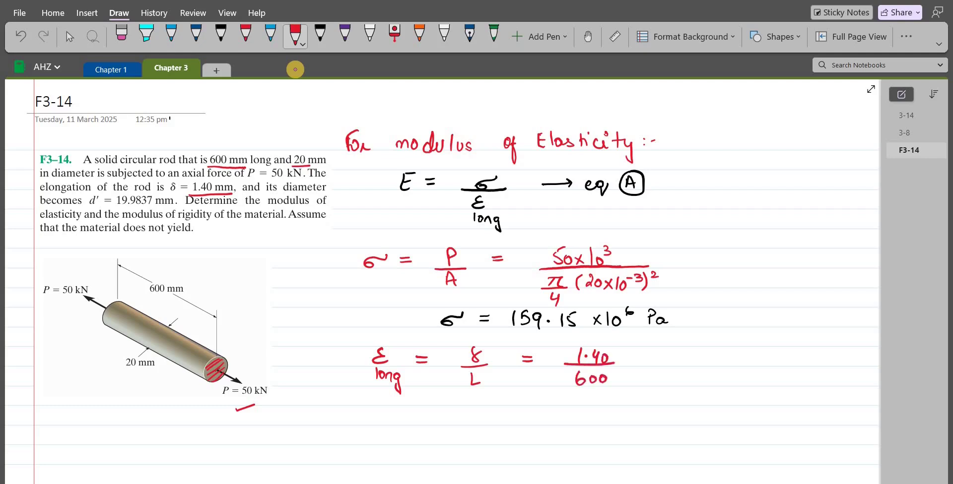
# - Write ε_long = 2.33x10⁻³ mm/mm in black and tick both the stress and strain results
pyautogui.click(320, 38)
pyautogui.moveTo(463, 407); pyautogui.dragTo(453, 437)
pyautogui.moveTo(460, 431)
pyautogui.mouseDown()
pyautogui.moveTo(481, 436)
pyautogui.moveTo(473, 446)
pyautogui.mouseUp()
pyautogui.moveTo(517, 416); pyautogui.dragTo(570, 421)
pyautogui.moveTo(575, 416)
pyautogui.mouseDown()
pyautogui.moveTo(594, 413)
pyautogui.moveTo(589, 422)
pyautogui.mouseUp()
pyautogui.moveTo(602, 409)
pyautogui.mouseDown()
pyautogui.moveTo(602, 422)
pyautogui.moveTo(632, 424)
pyautogui.mouseUp()
pyautogui.moveTo(640, 409)
pyautogui.mouseDown()
pyautogui.moveTo(641, 423)
pyautogui.moveTo(671, 411)
pyautogui.mouseUp()
pyautogui.moveTo(691, 423); pyautogui.dragTo(721, 423)
pyautogui.moveTo(737, 409); pyautogui.dragTo(725, 439)
pyautogui.moveTo(739, 427); pyautogui.dragTo(764, 427)
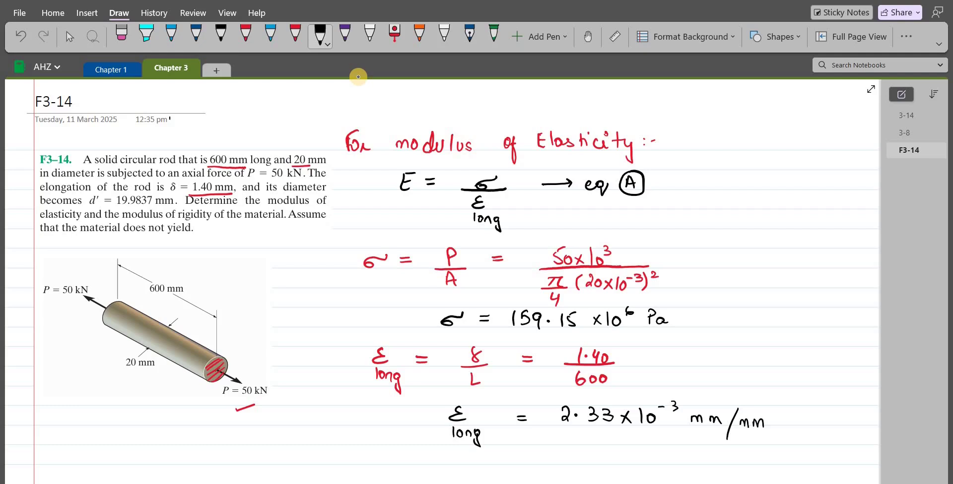
pyautogui.moveTo(416, 311); pyautogui.dragTo(441, 305)
pyautogui.moveTo(417, 411); pyautogui.dragTo(438, 405)
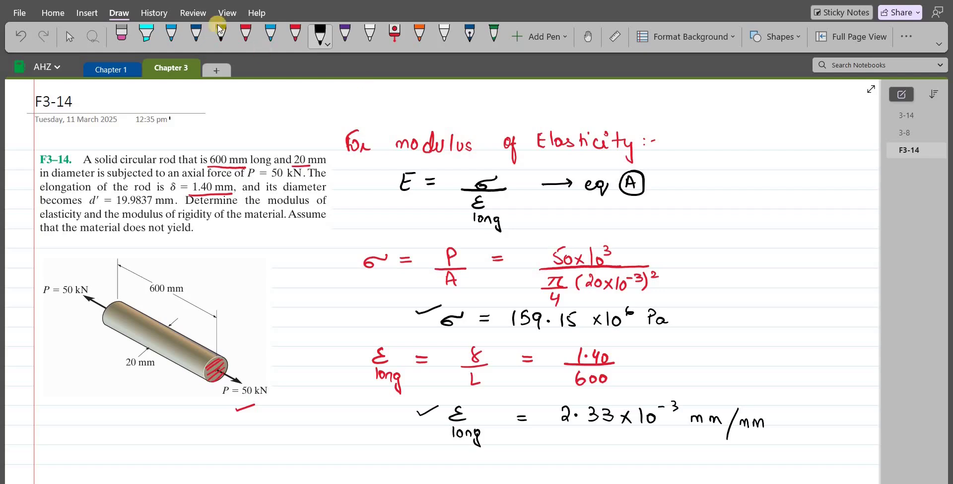
# - Zoom out the page and write 'Eq (A) becomes' below the strain line
pyautogui.click(228, 13)
pyautogui.click(556, 37)
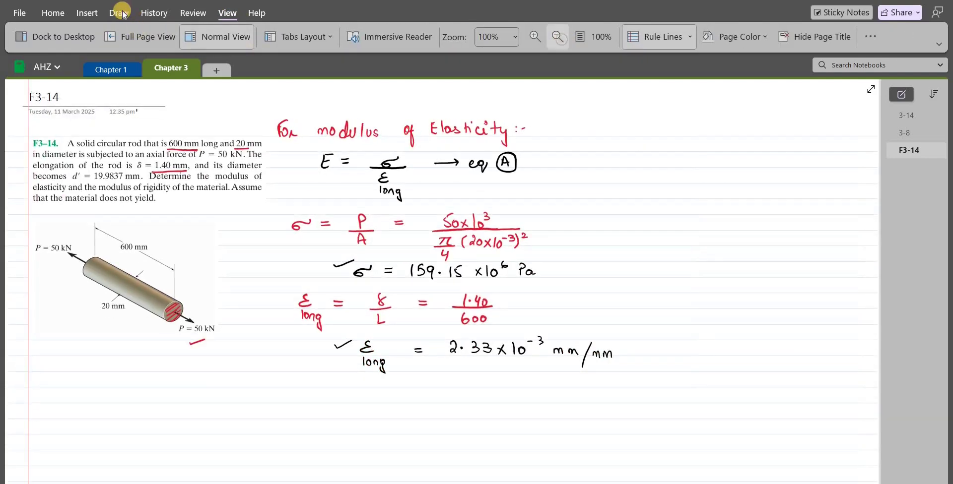
pyautogui.click(119, 13)
pyautogui.moveTo(304, 388); pyautogui.dragTo(319, 412)
pyautogui.moveTo(336, 401)
pyautogui.mouseDown()
pyautogui.moveTo(339, 388)
pyautogui.moveTo(344, 402)
pyautogui.mouseUp()
pyautogui.moveTo(337, 396)
pyautogui.mouseDown()
pyautogui.moveTo(340, 382)
pyautogui.moveTo(397, 403)
pyautogui.mouseUp()
pyautogui.moveTo(402, 396); pyautogui.dragTo(432, 397)
pyautogui.moveTo(433, 396); pyautogui.dragTo(438, 393)
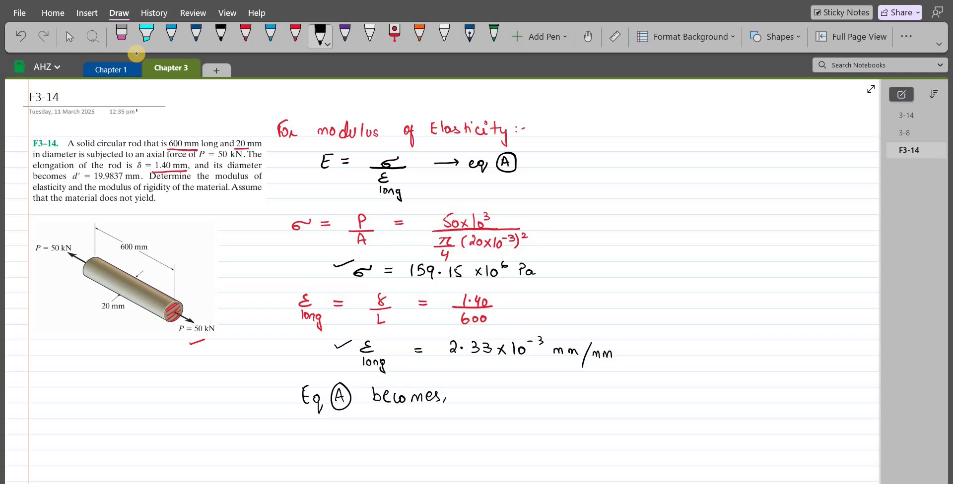
# - Write E = 159.15x10⁶ / 2.33x10⁻³ in red ink
pyautogui.click(295, 35)
pyautogui.moveTo(395, 419); pyautogui.dragTo(400, 433)
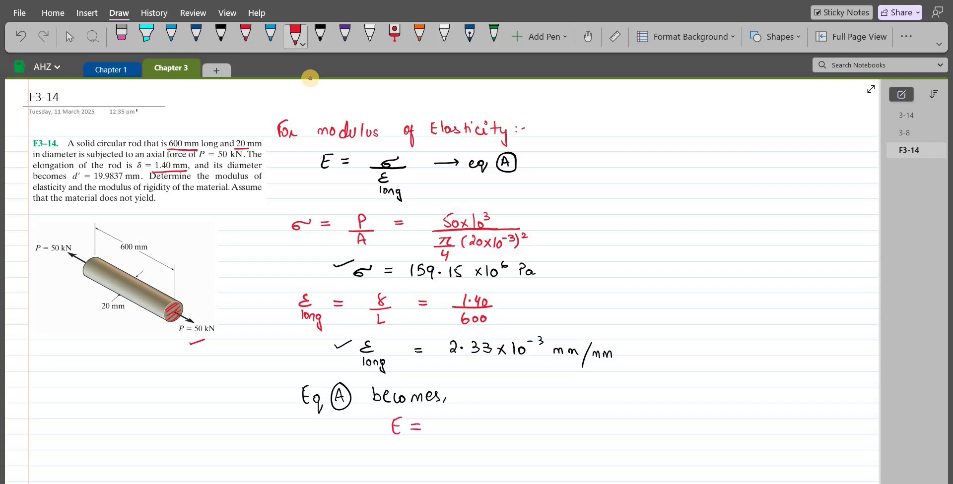
pyautogui.moveTo(452, 419); pyautogui.dragTo(460, 433)
pyautogui.moveTo(463, 419)
pyautogui.mouseDown()
pyautogui.moveTo(499, 436)
pyautogui.moveTo(516, 419)
pyautogui.mouseUp()
pyautogui.click(490, 432)
pyautogui.moveTo(521, 423); pyautogui.dragTo(531, 433)
pyautogui.moveTo(531, 423)
pyautogui.mouseDown()
pyautogui.moveTo(521, 433)
pyautogui.moveTo(556, 422)
pyautogui.mouseUp()
pyautogui.click(545, 425)
pyautogui.moveTo(442, 438); pyautogui.dragTo(561, 435)
pyautogui.moveTo(459, 446)
pyautogui.mouseDown()
pyautogui.moveTo(487, 453)
pyautogui.moveTo(482, 458)
pyautogui.mouseUp()
pyautogui.moveTo(496, 448)
pyautogui.mouseDown()
pyautogui.moveTo(497, 458)
pyautogui.moveTo(513, 457)
pyautogui.mouseUp()
pyautogui.moveTo(514, 450)
pyautogui.mouseDown()
pyautogui.moveTo(507, 458)
pyautogui.moveTo(522, 455)
pyautogui.mouseUp()
pyautogui.moveTo(530, 449)
pyautogui.mouseDown()
pyautogui.moveTo(529, 458)
pyautogui.moveTo(544, 449)
pyautogui.mouseUp()
pyautogui.moveTo(547, 444); pyautogui.dragTo(547, 450)
# - Write the result = 6.83x10¹⁰ Pa or 68.3 GPa in black and box it
pyautogui.click(321, 37)
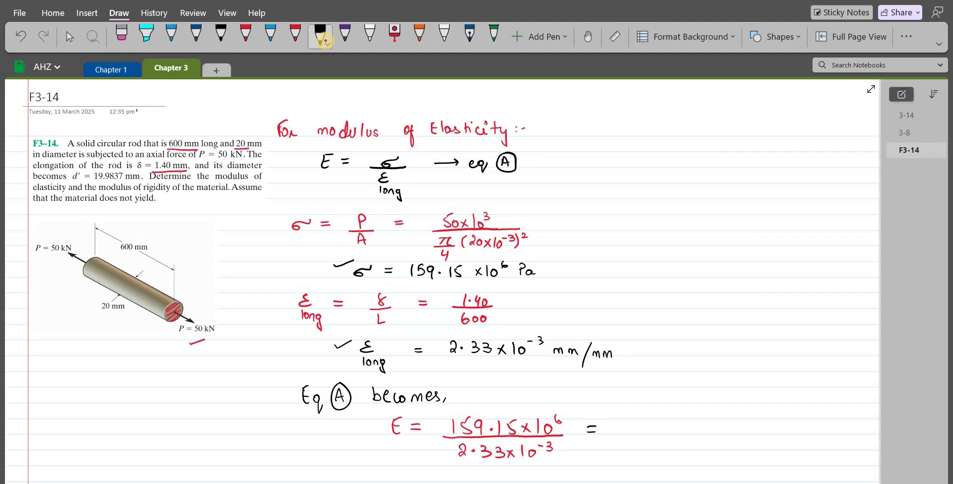
pyautogui.moveTo(621, 417)
pyautogui.mouseDown()
pyautogui.moveTo(615, 428)
pyautogui.moveTo(646, 422)
pyautogui.moveTo(649, 433)
pyautogui.mouseUp()
pyautogui.moveTo(661, 418)
pyautogui.mouseDown()
pyautogui.moveTo(661, 432)
pyautogui.moveTo(681, 432)
pyautogui.mouseUp()
pyautogui.moveTo(684, 420)
pyautogui.mouseDown()
pyautogui.moveTo(679, 431)
pyautogui.moveTo(704, 434)
pyautogui.mouseUp()
pyautogui.moveTo(712, 423)
pyautogui.mouseDown()
pyautogui.moveTo(725, 413)
pyautogui.moveTo(741, 430)
pyautogui.mouseUp()
pyautogui.moveTo(740, 415)
pyautogui.mouseDown()
pyautogui.moveTo(756, 429)
pyautogui.moveTo(809, 420)
pyautogui.mouseUp()
pyautogui.moveTo(655, 448)
pyautogui.mouseDown()
pyautogui.moveTo(651, 457)
pyautogui.moveTo(671, 461)
pyautogui.moveTo(736, 454)
pyautogui.moveTo(744, 462)
pyautogui.mouseUp()
pyautogui.click(683, 455)
pyautogui.moveTo(744, 449); pyautogui.dragTo(759, 461)
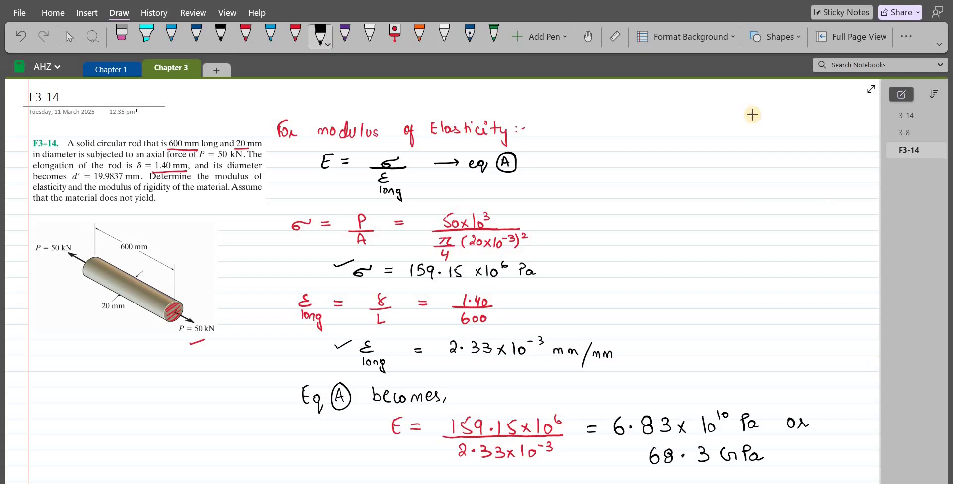
pyautogui.moveTo(376, 409); pyautogui.dragTo(819, 470)
# - Label the boxed E result 'Ans' in red ink
pyautogui.scroll(-1, 752, 115)
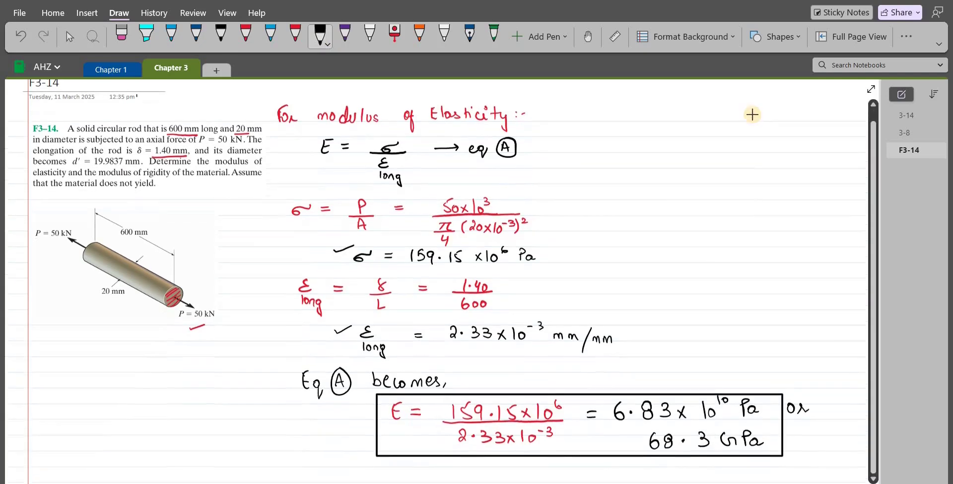
pyautogui.click(295, 36)
pyautogui.moveTo(836, 461)
pyautogui.mouseDown()
pyautogui.moveTo(840, 443)
pyautogui.moveTo(856, 462)
pyautogui.mouseUp()
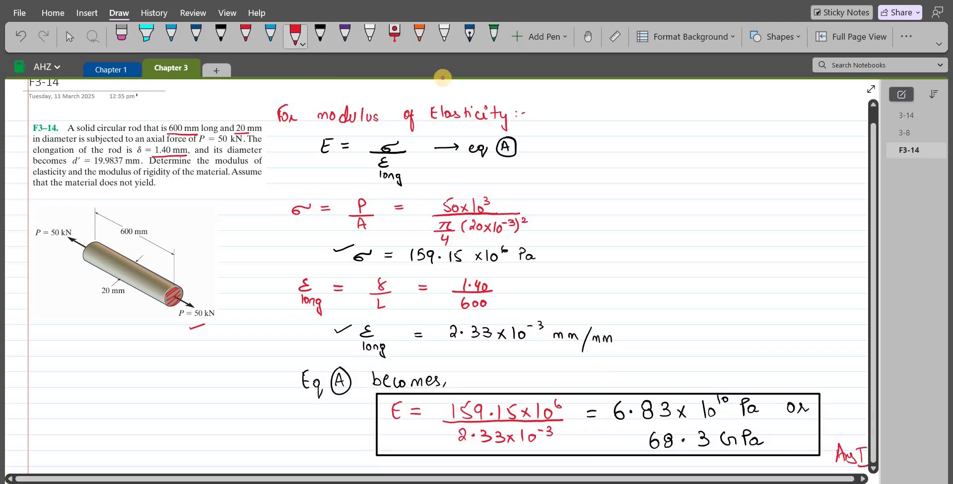
# - Start the red heading 'For Modulus of' at the top right of the page
pyautogui.moveTo(661, 105)
pyautogui.mouseDown()
pyautogui.moveTo(663, 121)
pyautogui.moveTo(715, 109)
pyautogui.moveTo(725, 120)
pyautogui.moveTo(766, 121)
pyautogui.mouseUp()
pyautogui.click(759, 119)
pyautogui.moveTo(773, 112)
pyautogui.mouseDown()
pyautogui.moveTo(767, 122)
pyautogui.moveTo(796, 114)
pyautogui.mouseUp()
pyautogui.moveTo(809, 111); pyautogui.dragTo(803, 138)
pyautogui.click(863, 479)
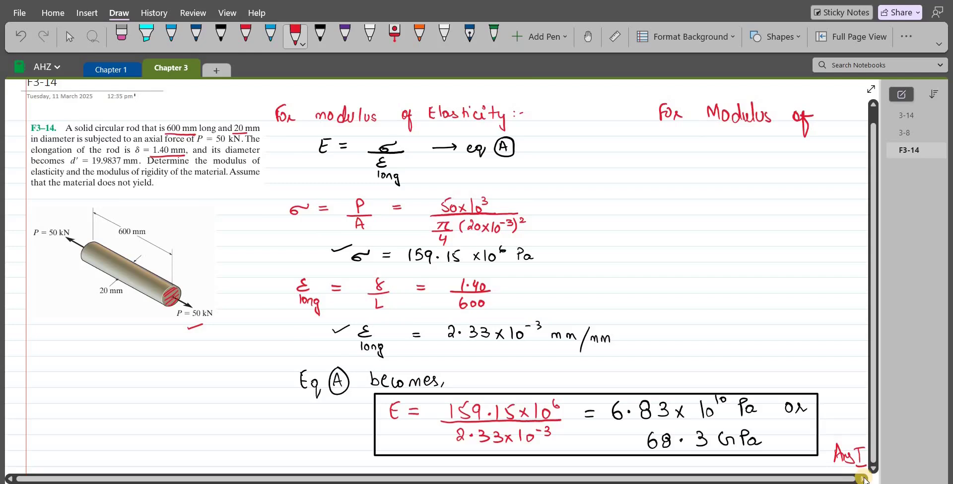
pyautogui.click(863, 480)
# - Finish the red heading with 'Rigidity:'
pyautogui.moveTo(726, 102)
pyautogui.mouseDown()
pyautogui.moveTo(727, 120)
pyautogui.moveTo(744, 120)
pyautogui.moveTo(750, 136)
pyautogui.moveTo(769, 101)
pyautogui.moveTo(775, 119)
pyautogui.moveTo(787, 110)
pyautogui.moveTo(789, 121)
pyautogui.mouseUp()
pyautogui.click(777, 104)
pyautogui.moveTo(783, 111); pyautogui.dragTo(792, 110)
pyautogui.moveTo(793, 111); pyautogui.dragTo(797, 134)
pyautogui.click(809, 114)
pyautogui.click(811, 130)
# - Write G = E/2(1+v) in black with an arrow to eq (B)
pyautogui.click(320, 36)
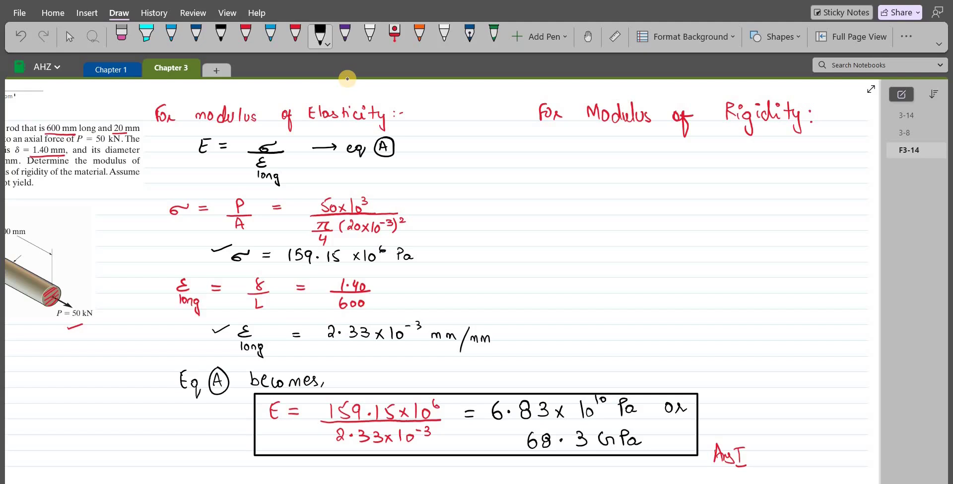
pyautogui.moveTo(599, 151)
pyautogui.mouseDown()
pyautogui.moveTo(603, 162)
pyautogui.moveTo(619, 160)
pyautogui.mouseUp()
pyautogui.moveTo(611, 166); pyautogui.dragTo(619, 165)
pyautogui.moveTo(694, 149)
pyautogui.mouseDown()
pyautogui.moveTo(694, 165)
pyautogui.moveTo(694, 156)
pyautogui.moveTo(672, 168)
pyautogui.moveTo(742, 164)
pyautogui.mouseUp()
pyautogui.moveTo(657, 175); pyautogui.dragTo(676, 193)
pyautogui.moveTo(684, 177)
pyautogui.mouseDown()
pyautogui.moveTo(684, 192)
pyautogui.moveTo(701, 184)
pyautogui.mouseUp()
pyautogui.moveTo(695, 179)
pyautogui.mouseDown()
pyautogui.moveTo(694, 194)
pyautogui.moveTo(719, 177)
pyautogui.moveTo(723, 192)
pyautogui.mouseUp()
pyautogui.moveTo(764, 161)
pyautogui.mouseDown()
pyautogui.moveTo(804, 160)
pyautogui.moveTo(807, 169)
pyautogui.mouseUp()
pyautogui.moveTo(817, 162); pyautogui.dragTo(814, 181)
pyautogui.moveTo(830, 161); pyautogui.dragTo(828, 173)
pyautogui.moveTo(830, 159)
pyautogui.mouseDown()
pyautogui.moveTo(832, 173)
pyautogui.moveTo(838, 149)
pyautogui.mouseUp()
# - Begin Poisson's ratio v = -ε_lateral in red below the G equation
pyautogui.click(295, 34)
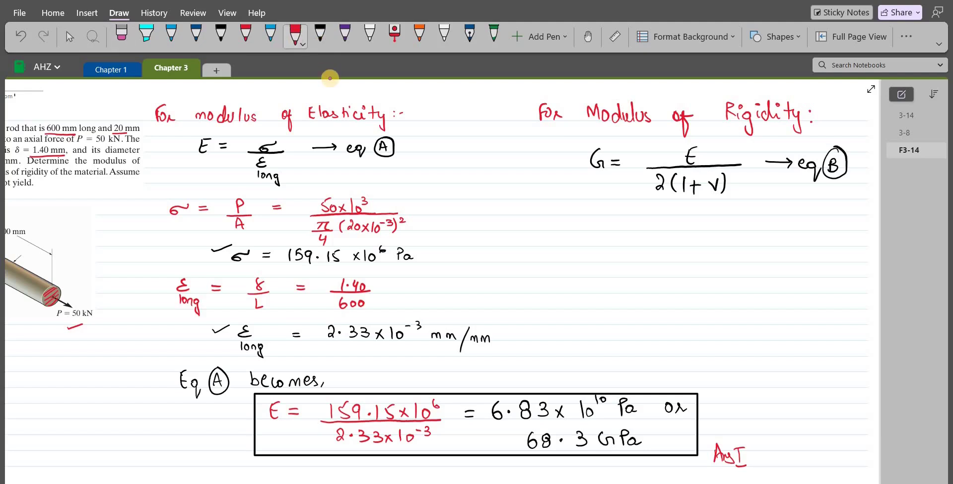
pyautogui.moveTo(587, 220)
pyautogui.mouseDown()
pyautogui.moveTo(593, 231)
pyautogui.moveTo(599, 220)
pyautogui.mouseUp()
pyautogui.moveTo(603, 222); pyautogui.dragTo(614, 226)
pyautogui.moveTo(627, 225); pyautogui.dragTo(692, 232)
pyautogui.moveTo(693, 223); pyautogui.dragTo(725, 228)
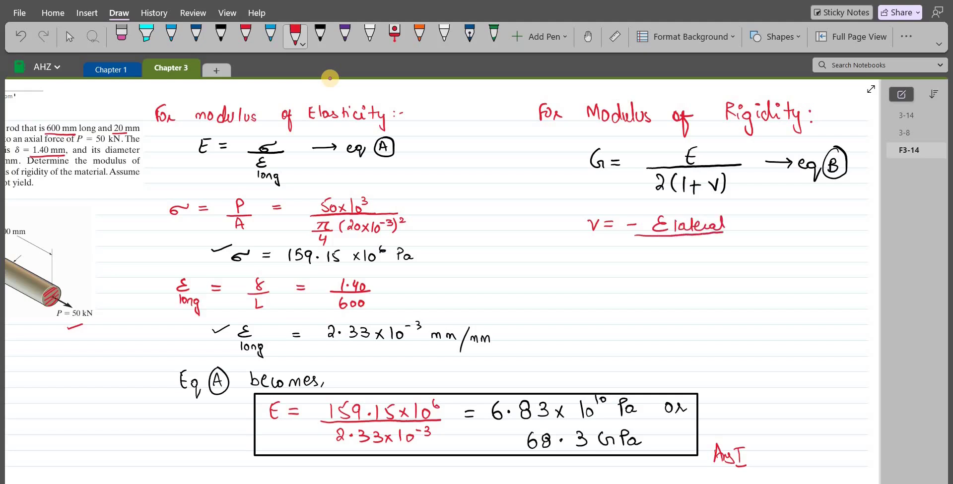